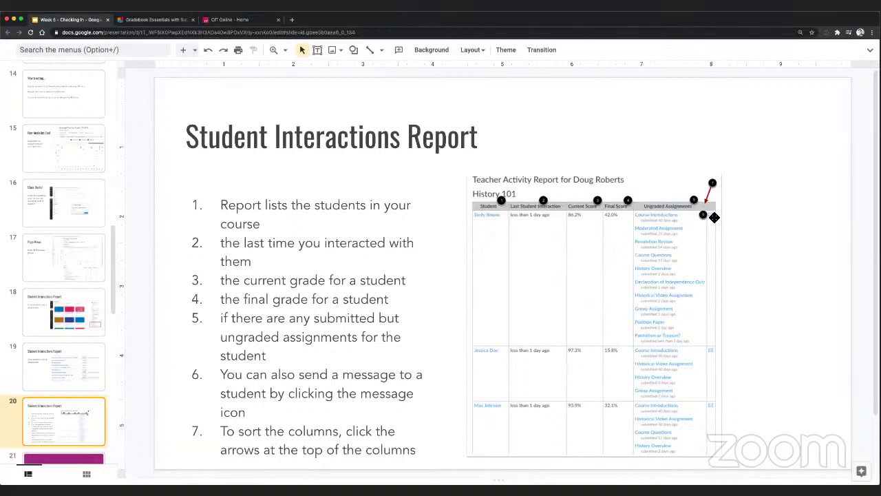
# - Review the slides on LA workflow elements, page views and the Student Interactions Report, ending on the Demo slide
pyautogui.scroll(10, 61, 187)
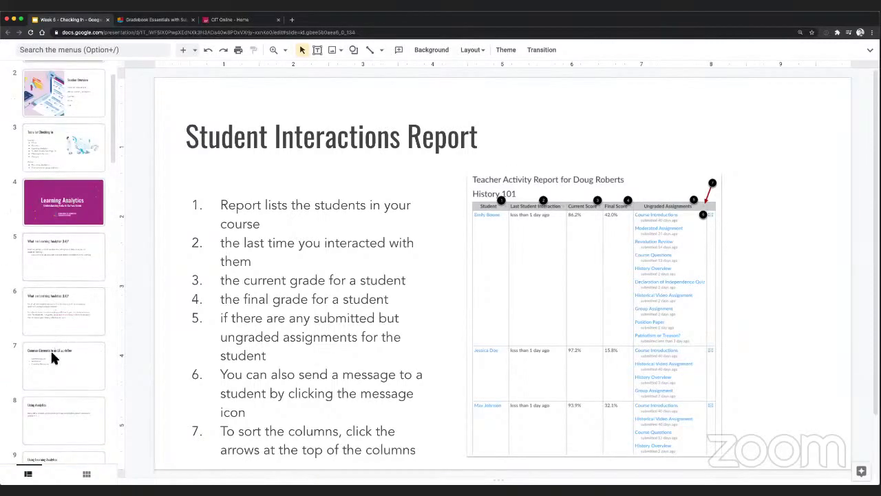
pyautogui.click(51, 372)
pyautogui.scroll(-8, 51, 351)
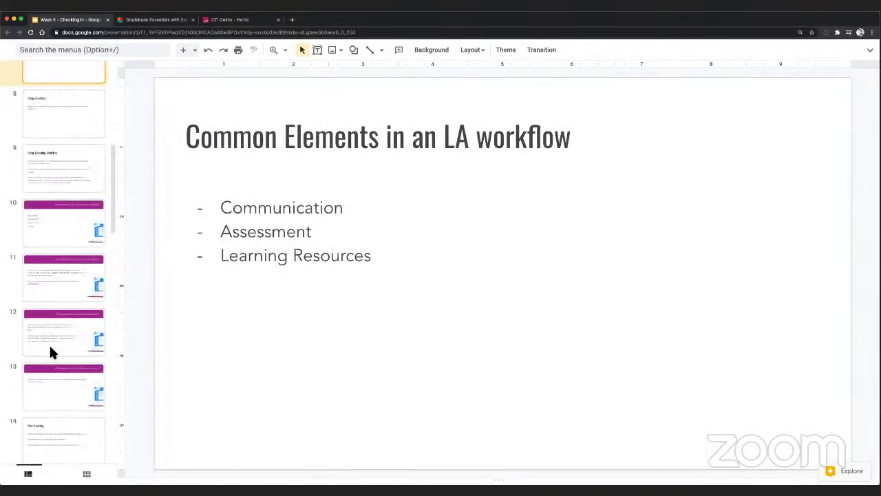
pyautogui.scroll(-2, 51, 351)
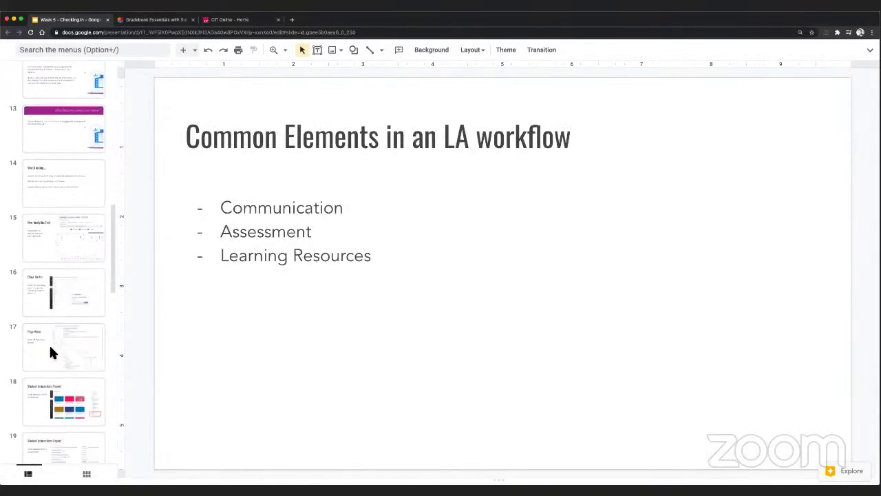
pyautogui.click(56, 347)
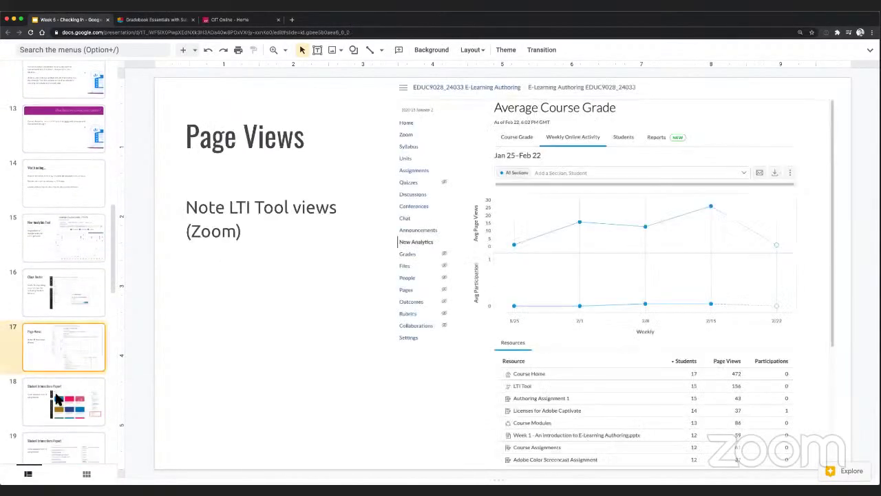
pyautogui.click(58, 399)
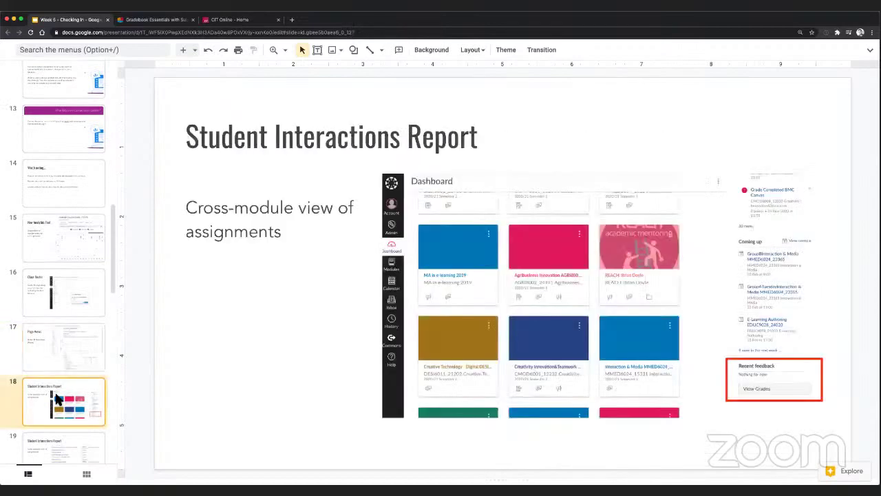
pyautogui.scroll(-1, 55, 399)
pyautogui.click(55, 430)
pyautogui.scroll(-2, 58, 430)
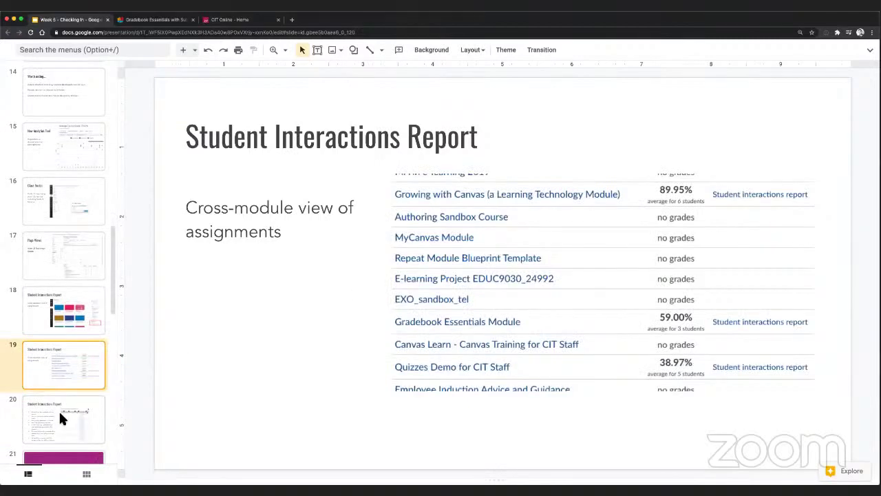
pyautogui.click(61, 461)
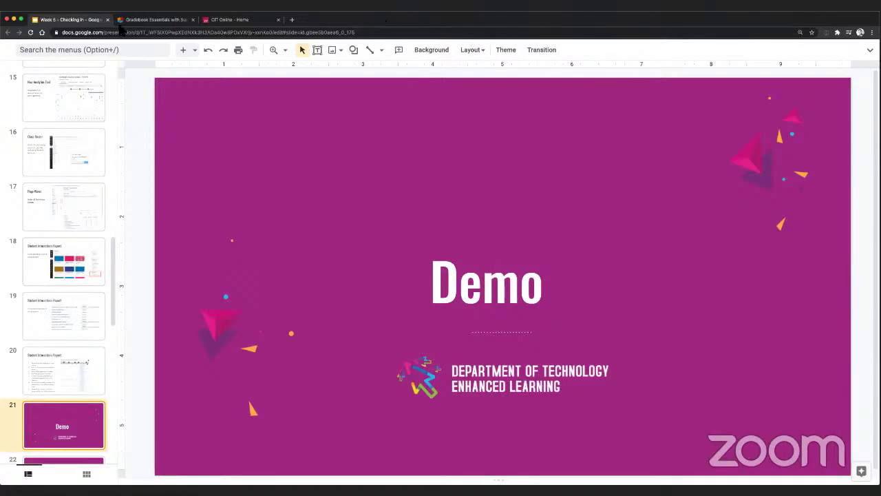
# - Switch to the Canvas sample course, open New Analytics, and check the course grade chart's section and student filter choices
pyautogui.click(152, 20)
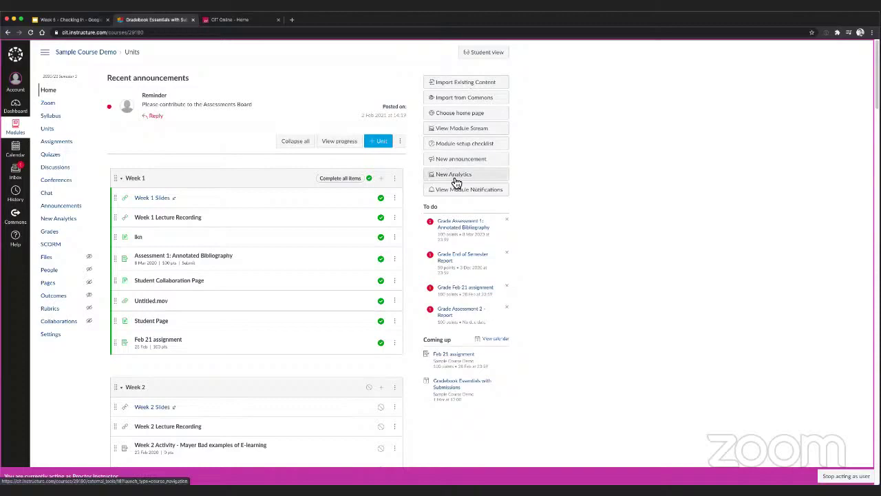
pyautogui.click(60, 219)
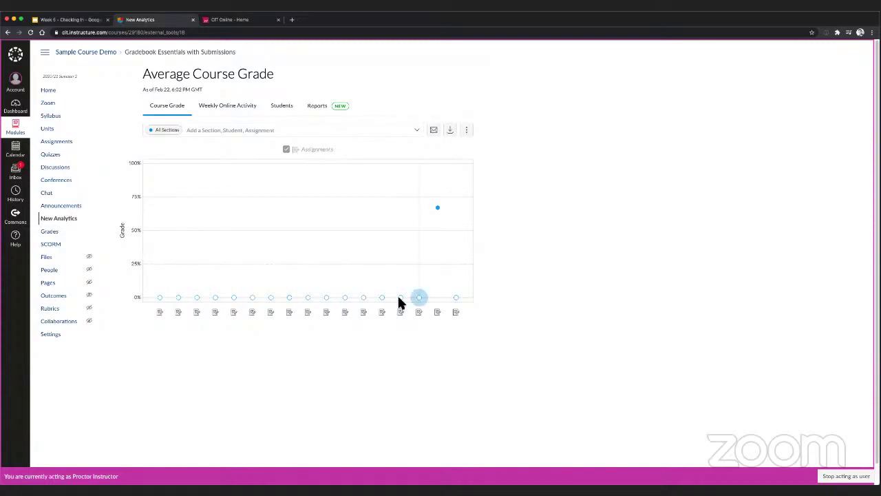
pyautogui.moveTo(439, 210)
pyautogui.click(403, 133)
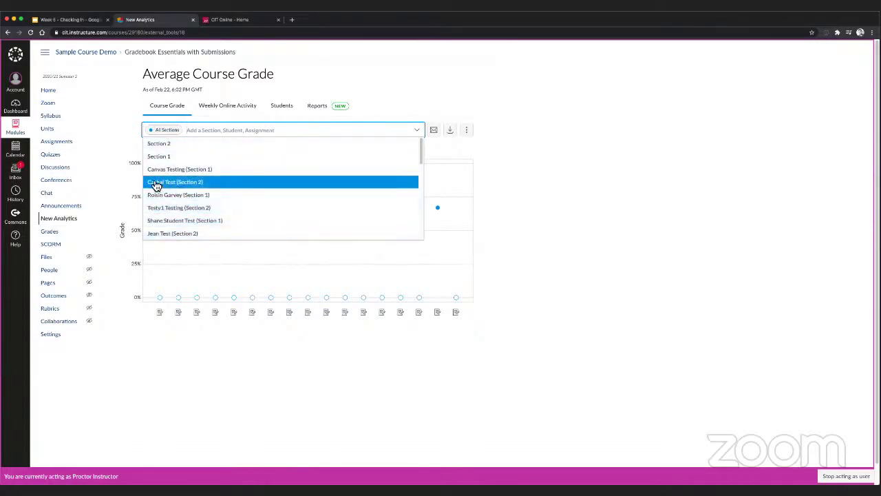
pyautogui.click(112, 129)
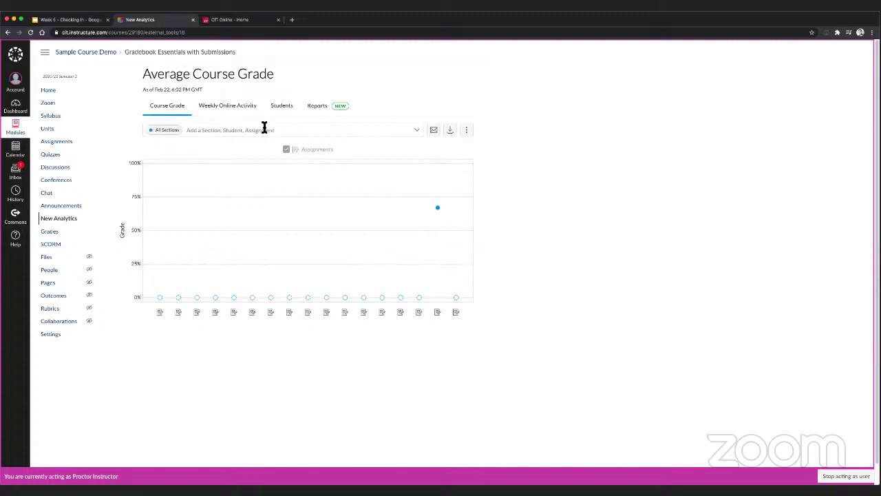
# - Examine the Weekly Online Activity charts and the resources table's student, page view and participation figures
pyautogui.click(227, 108)
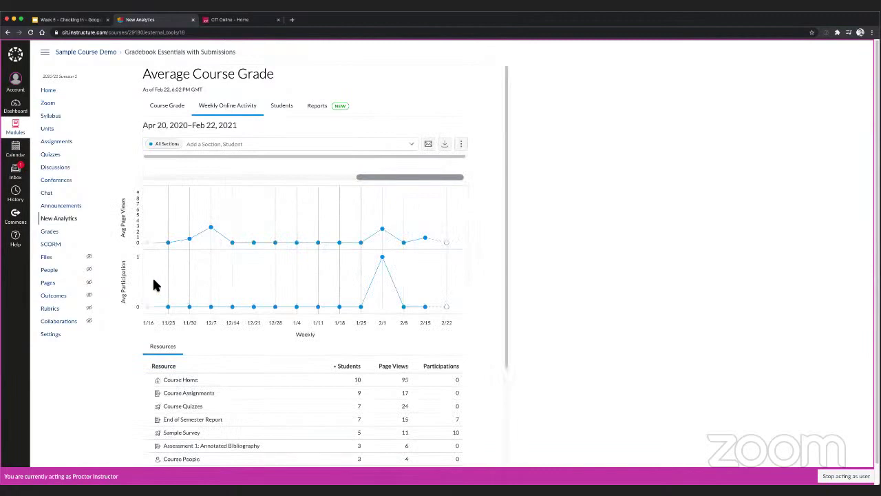
pyautogui.scroll(-2, 181, 320)
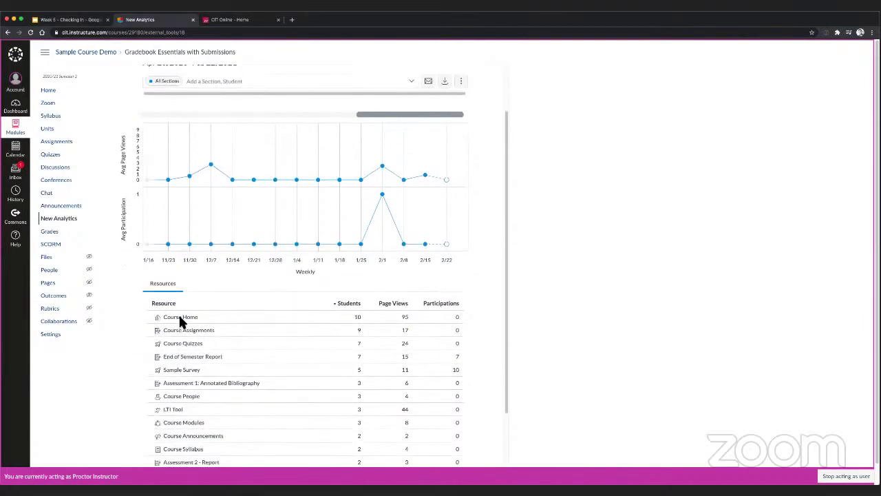
pyautogui.scroll(-2, 180, 320)
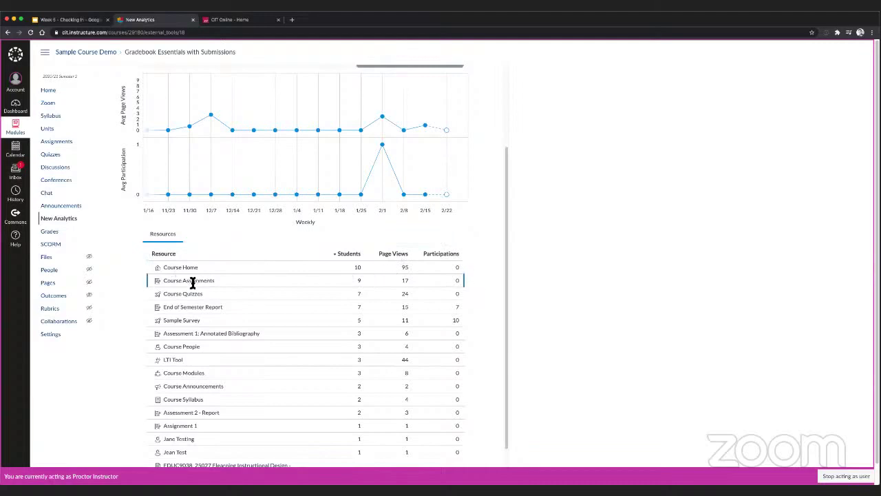
pyautogui.scroll(-2, 193, 281)
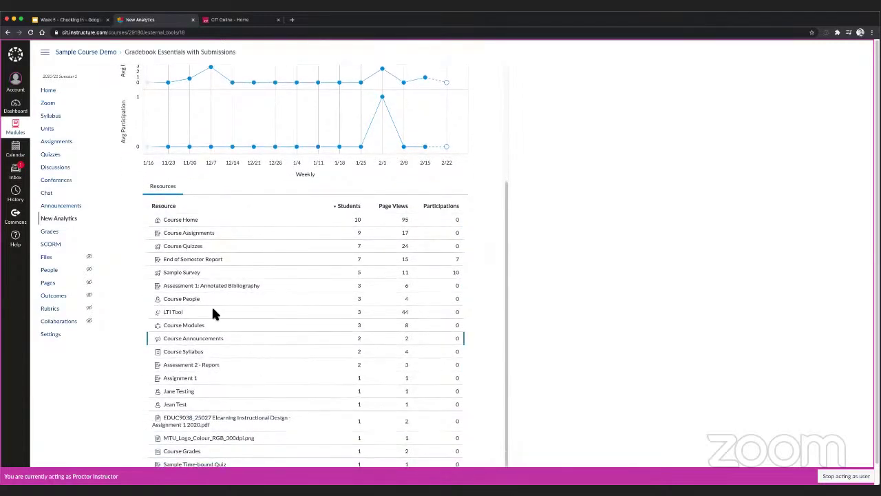
pyautogui.scroll(5, 205, 353)
pyautogui.scroll(-3, 206, 357)
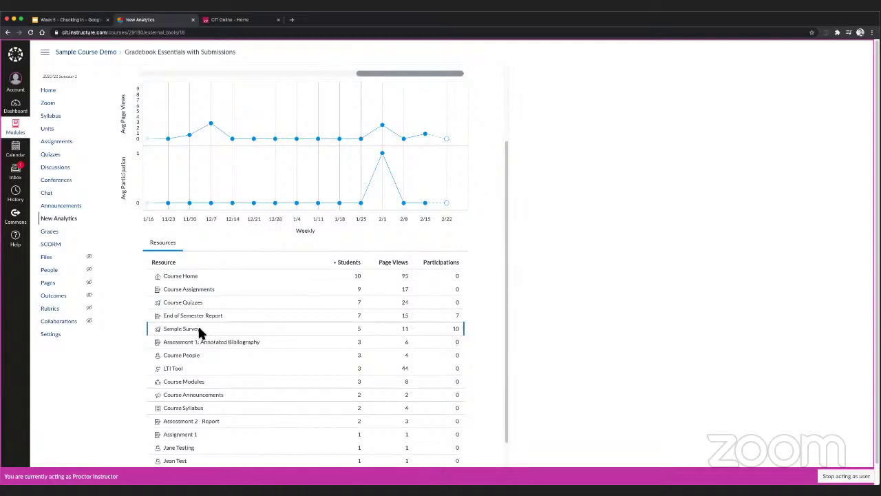
pyautogui.scroll(3, 183, 315)
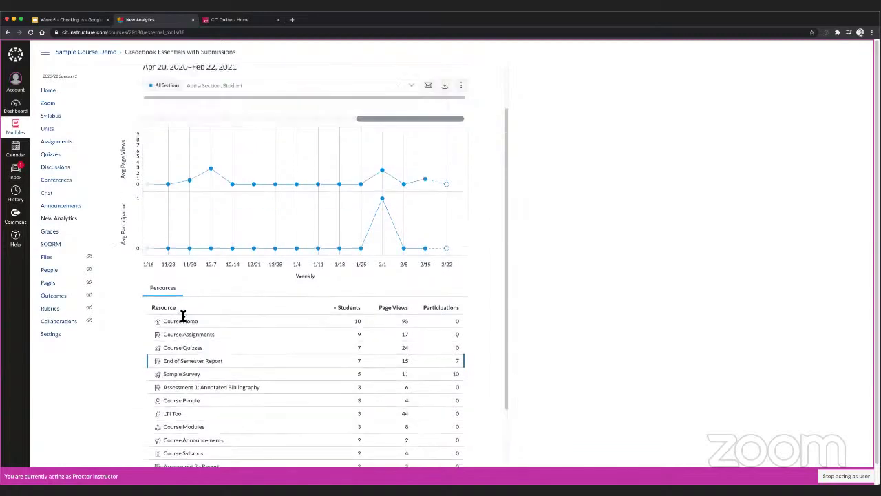
# - Show the course's Students analytics, revisit Weekly Online Activity briefly, and return to the student list
pyautogui.click(281, 107)
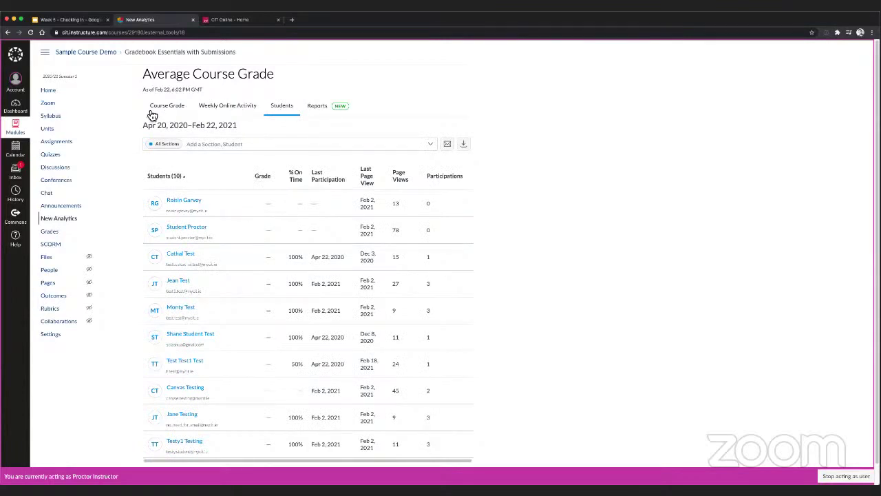
pyautogui.click(220, 108)
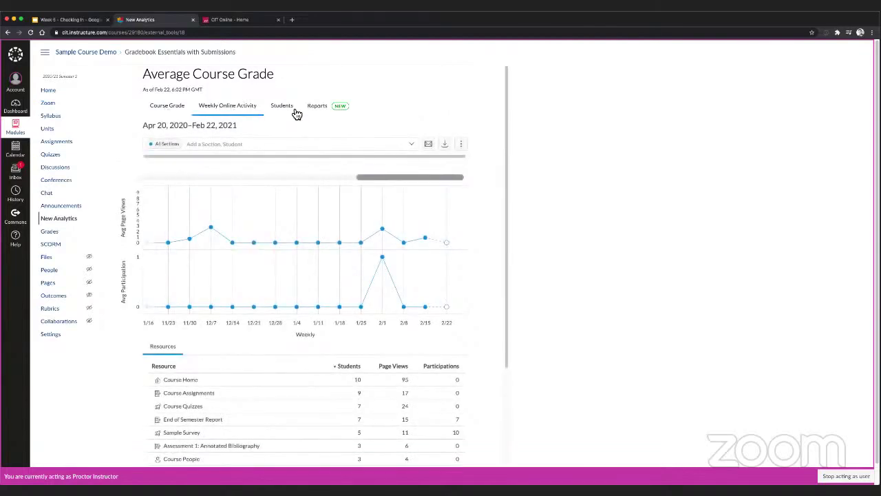
pyautogui.click(286, 108)
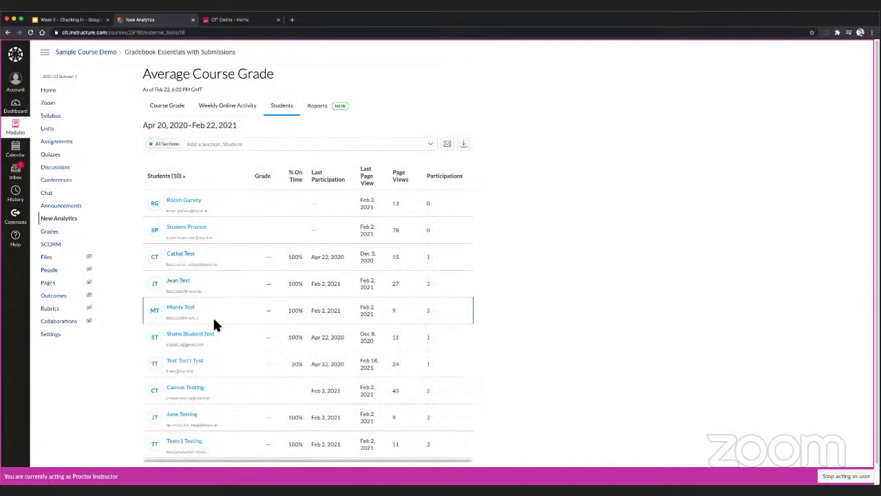
pyautogui.scroll(-1, 214, 324)
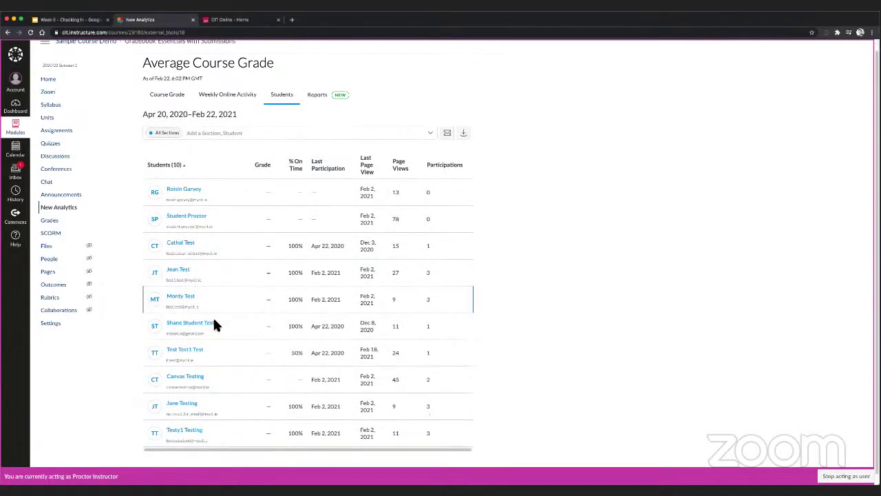
# - View the course grade, weekly online activity and communication of the student with 50% on time, and return to course analytics
pyautogui.click(194, 357)
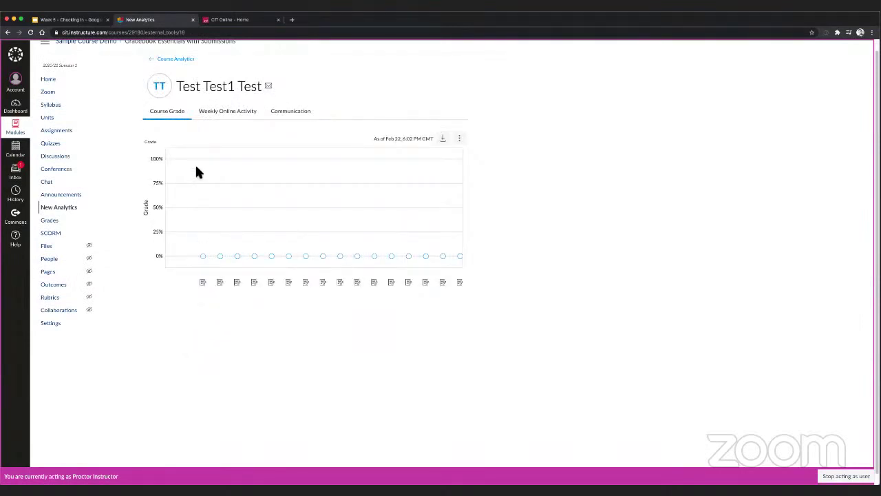
pyautogui.click(227, 111)
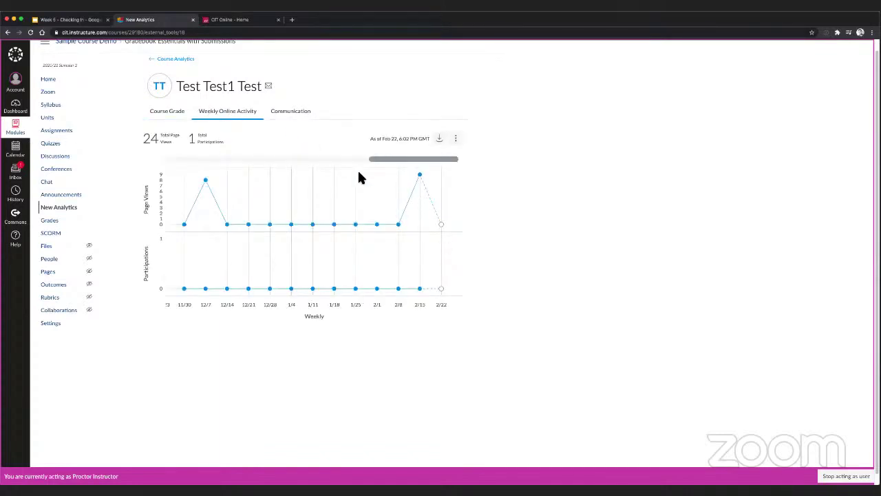
pyautogui.click(291, 115)
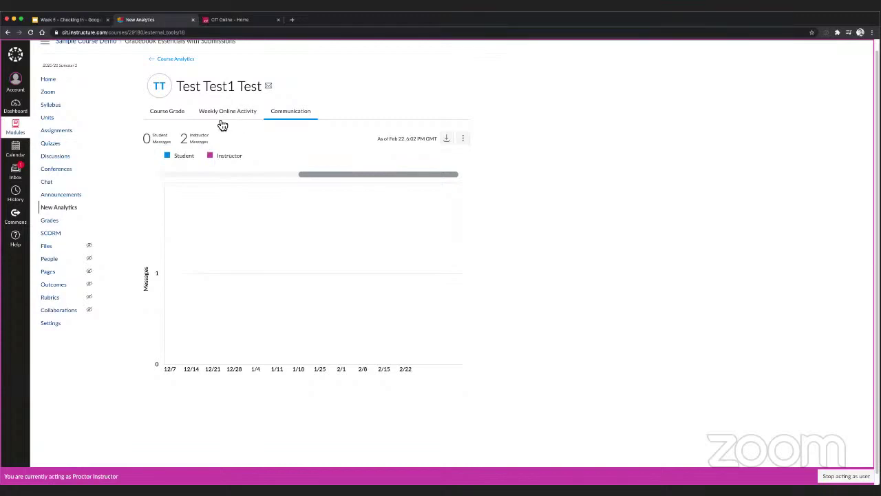
pyautogui.click(167, 111)
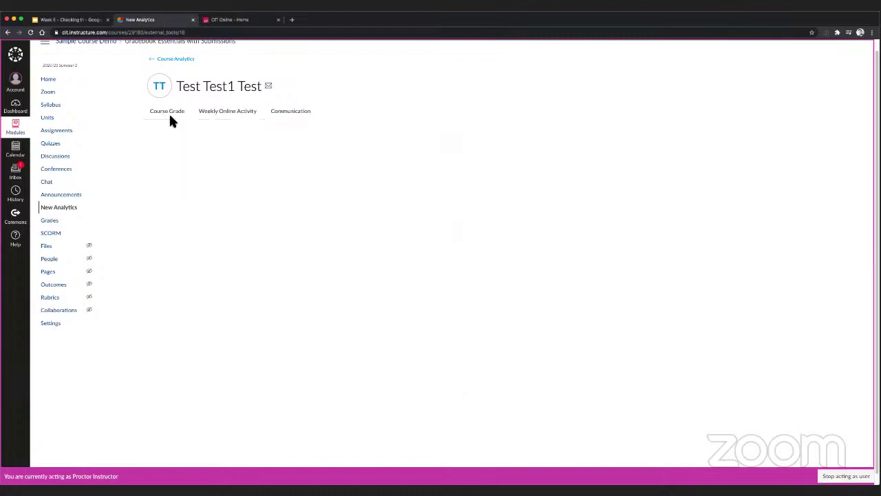
pyautogui.click(177, 61)
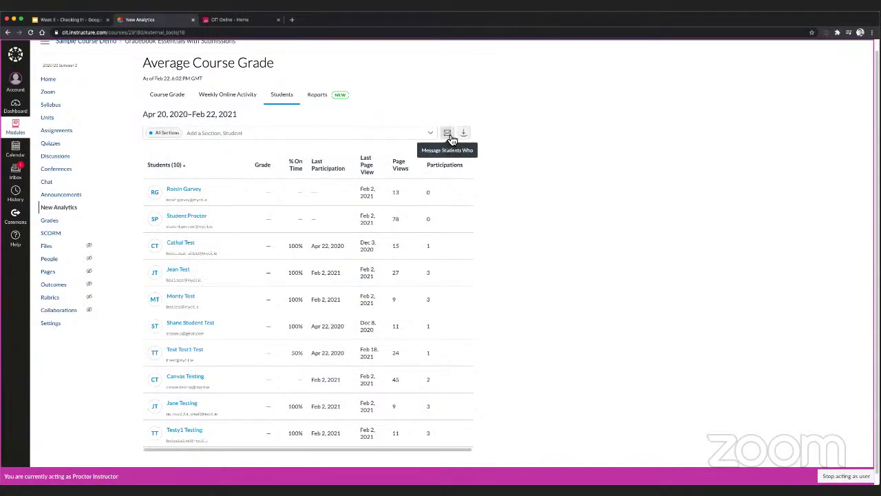
# - Look through the Missing, Late and Score Range options of Message Students Who, and close it without sending
pyautogui.click(448, 133)
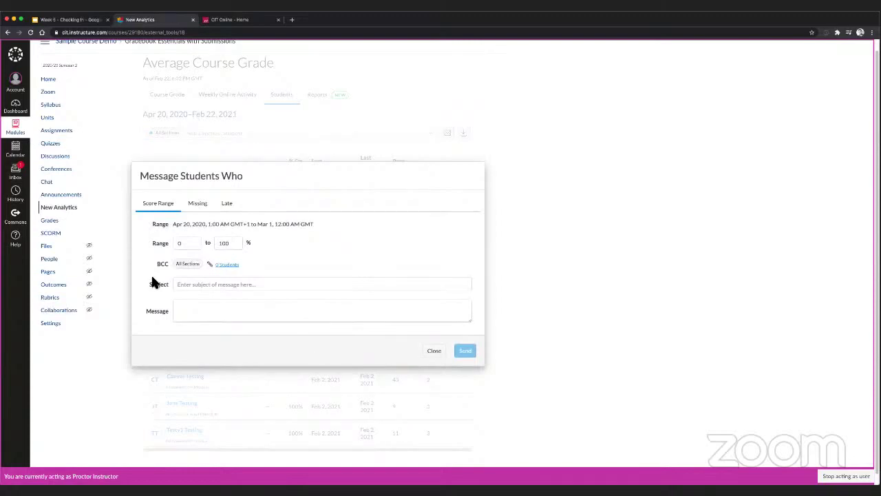
pyautogui.click(199, 205)
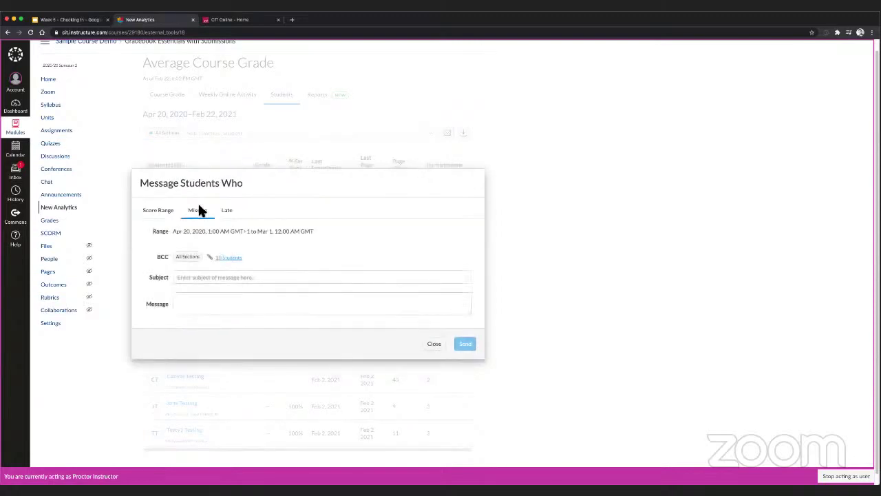
pyautogui.click(230, 211)
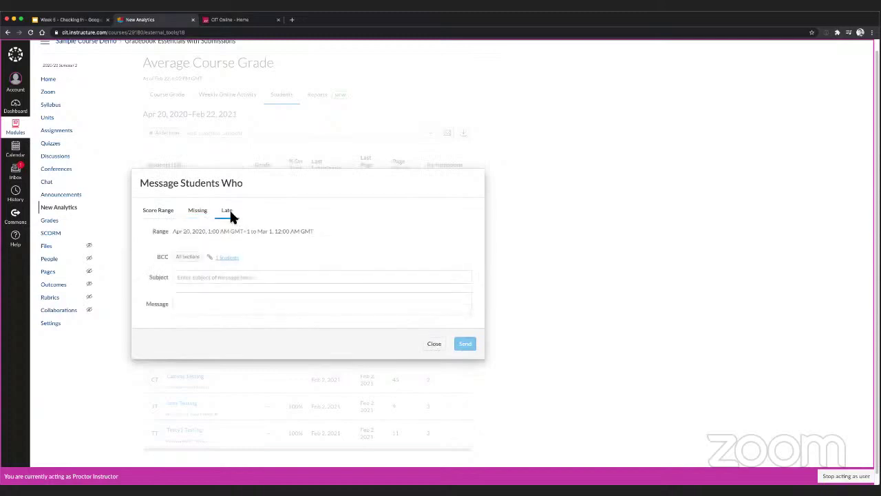
pyautogui.click(161, 217)
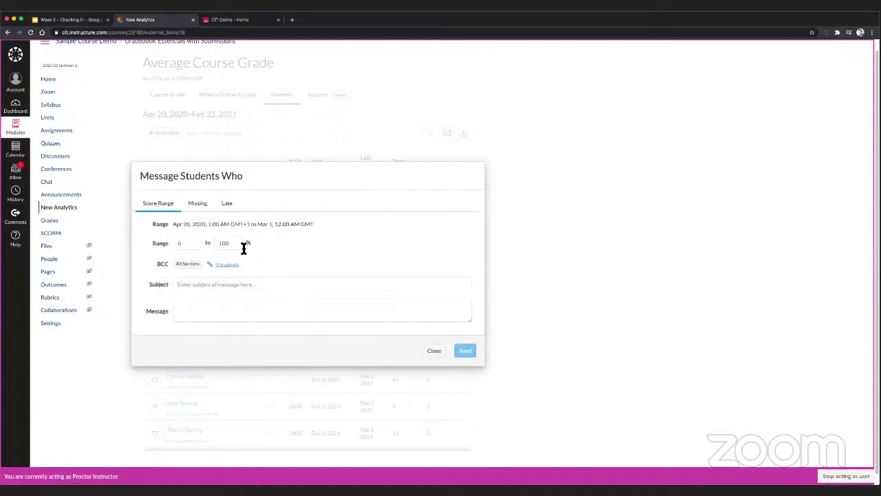
pyautogui.click(436, 352)
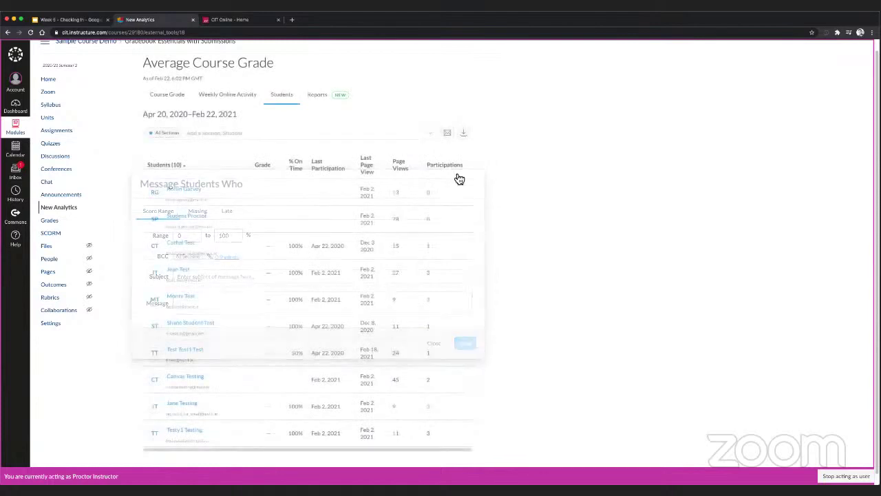
# - Download the student analytics data for all sections
pyautogui.click(469, 135)
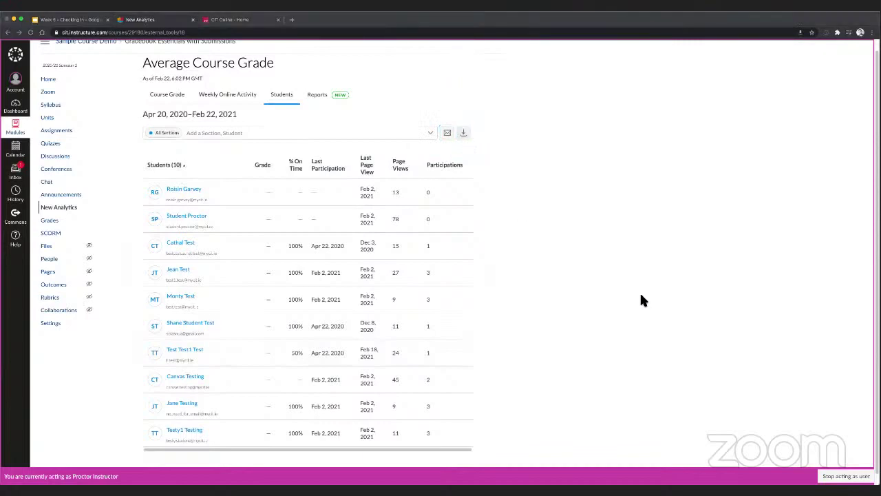
# - Look at the Feb 1–Feb 8 student details from the Weekly Online Activity chart and close them
pyautogui.click(240, 101)
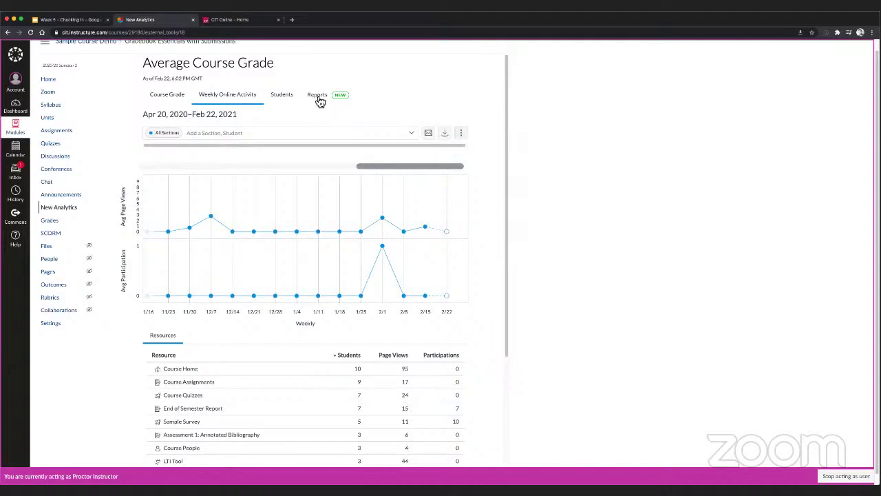
pyautogui.click(384, 220)
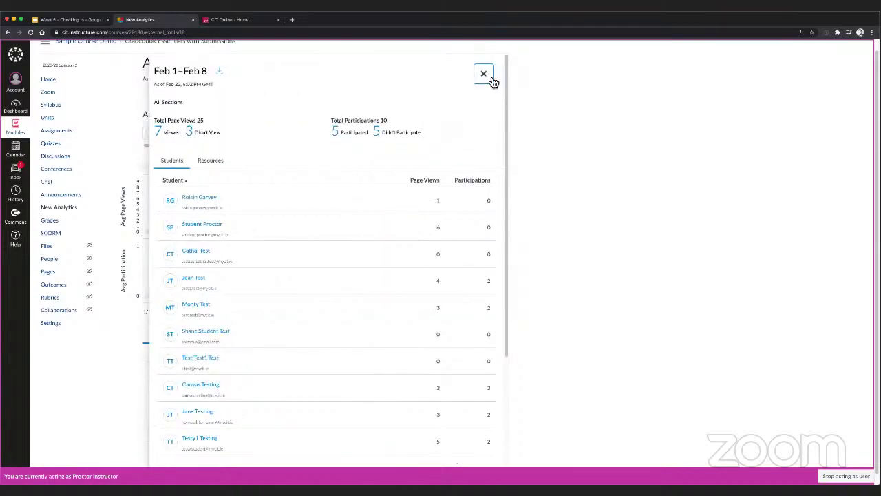
pyautogui.click(491, 80)
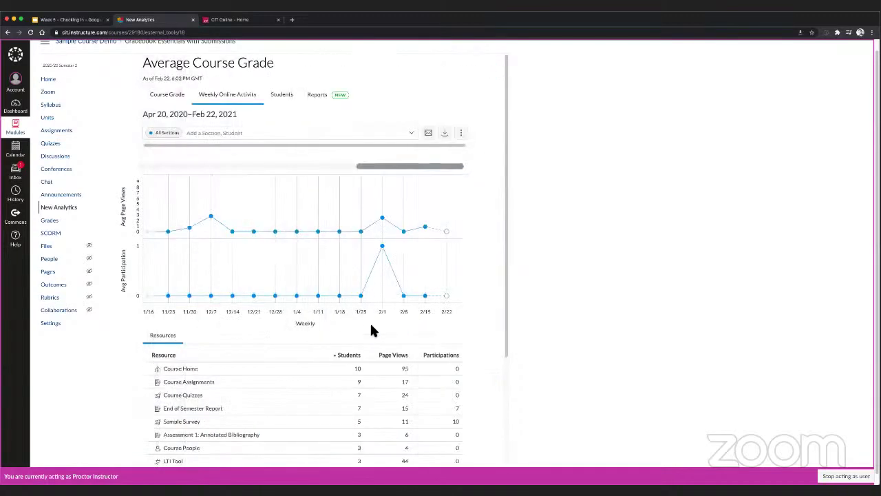
# - Recheck the Feb 1–Feb 8 page views and participations, close the details and show the course's student list
pyautogui.click(384, 220)
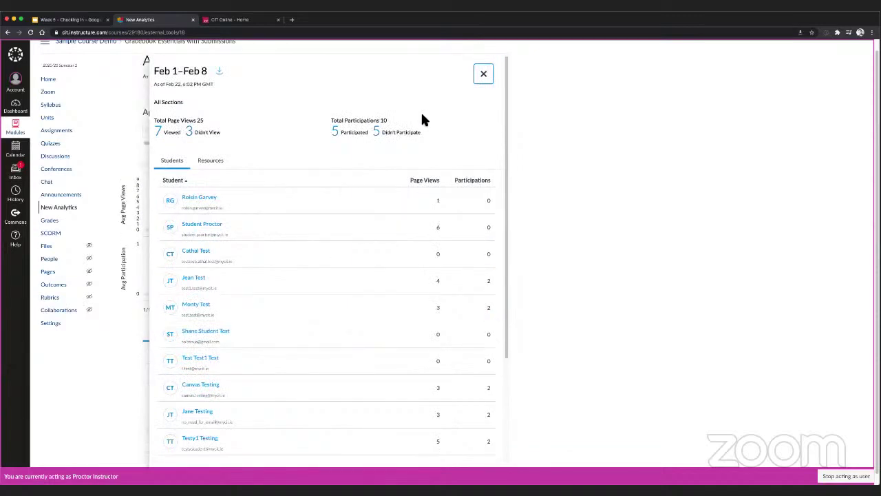
pyautogui.click(489, 81)
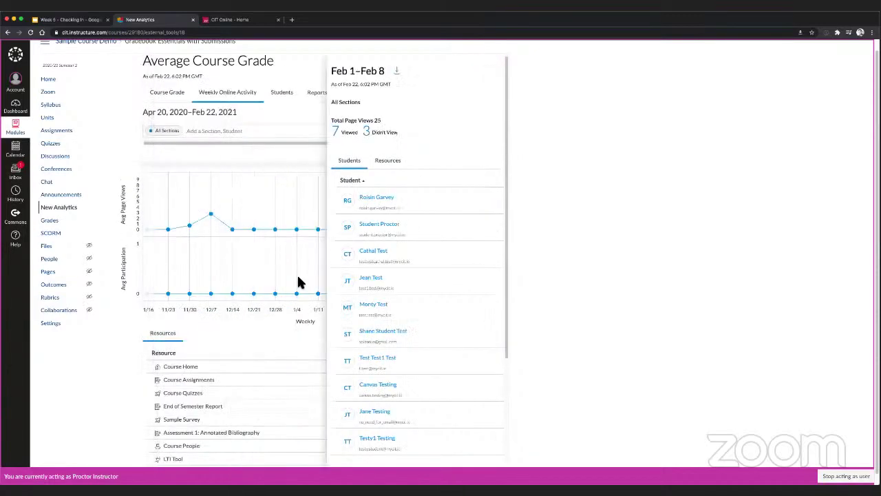
pyautogui.click(282, 92)
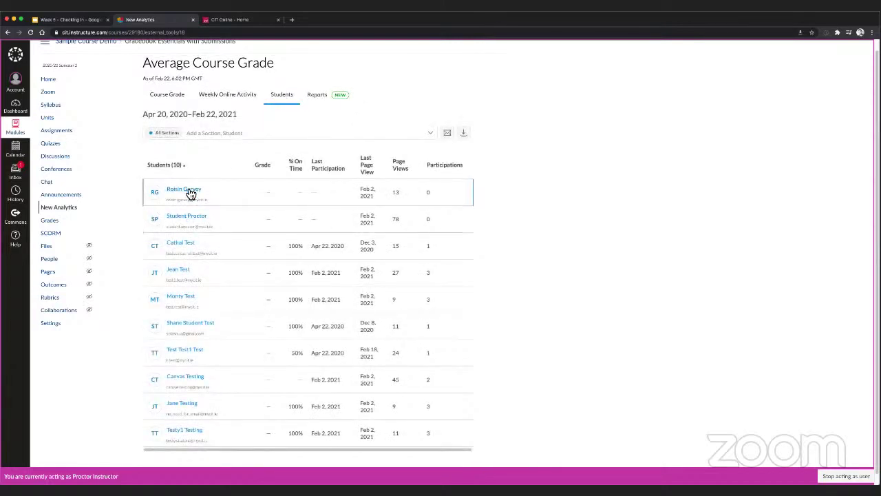
# - View the weekly online activity of the student with 15 page views, checking the Jan 4–Jan 10 and Nov 30–Dec 6, 2020 details
pyautogui.click(184, 245)
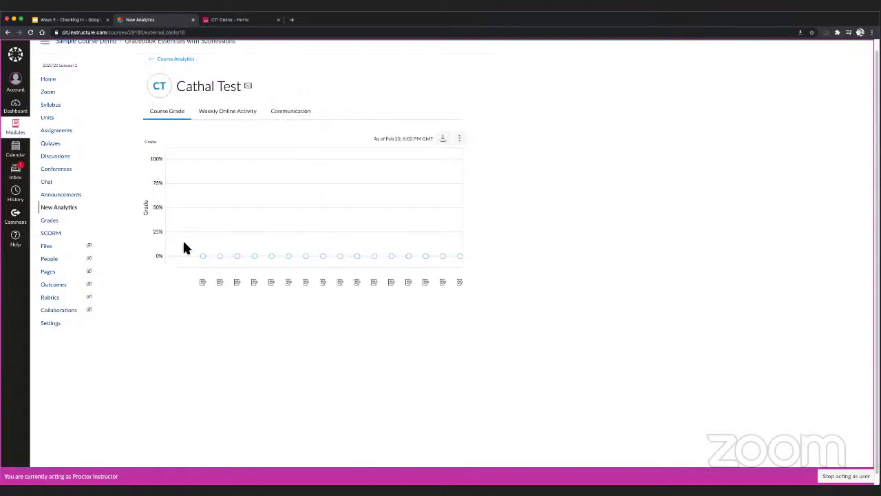
pyautogui.click(228, 113)
pyautogui.click(292, 225)
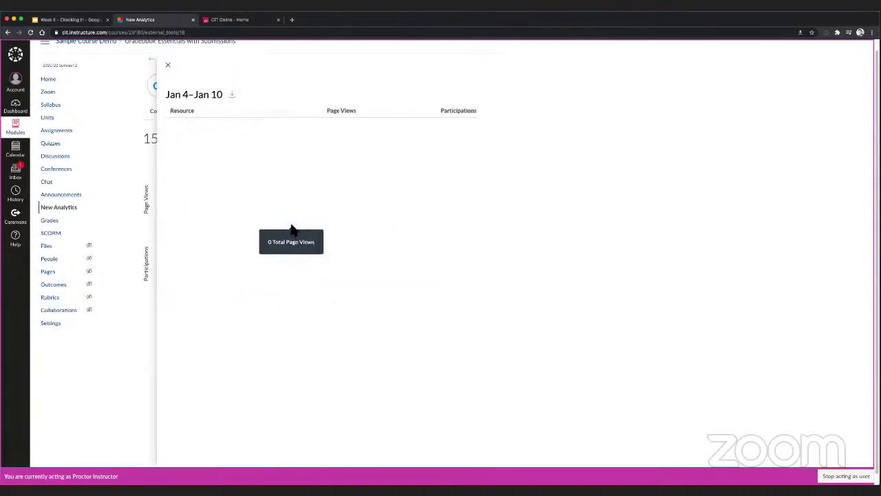
pyautogui.click(166, 65)
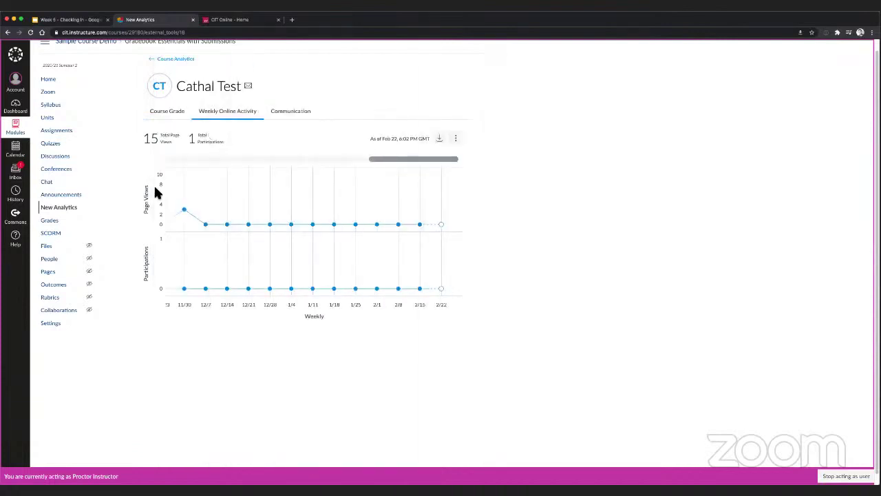
pyautogui.click(186, 212)
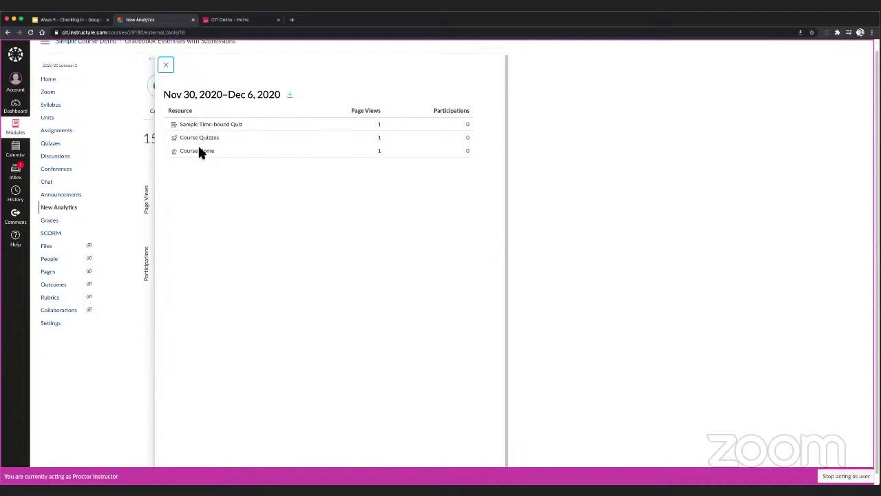
pyautogui.click(166, 65)
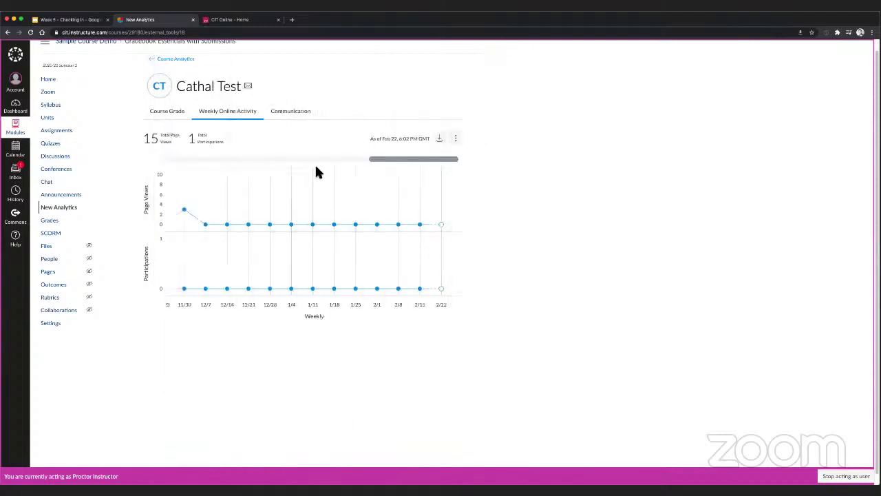
# - View the same student's communication chart and return to the course analytics
pyautogui.click(296, 113)
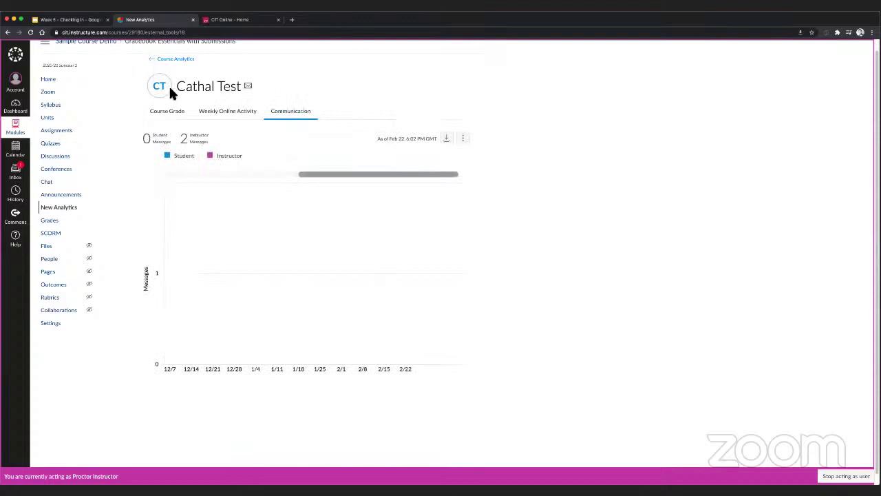
pyautogui.click(183, 61)
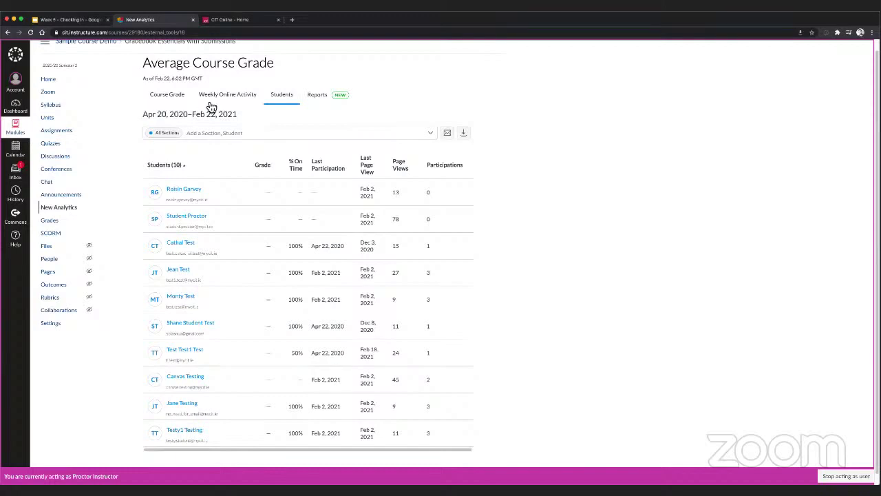
# - Open the course's analytics reports and read the note about running them as CSV
pyautogui.click(315, 96)
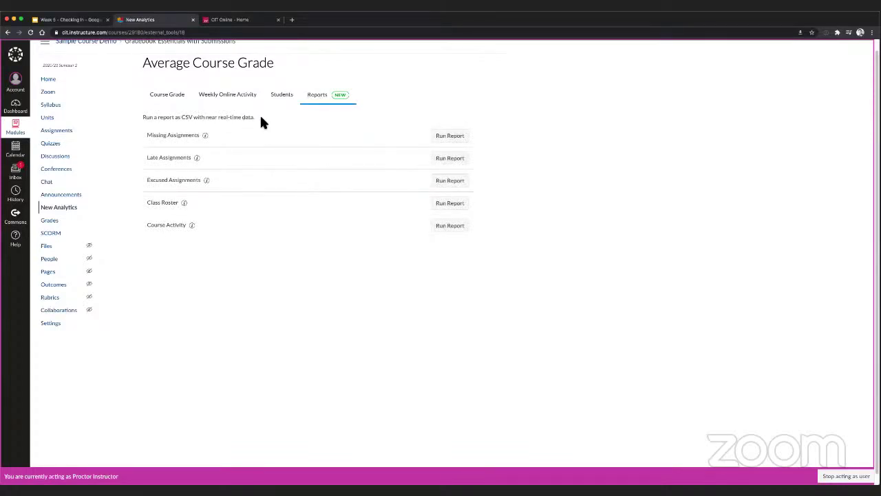
pyautogui.moveTo(261, 122); pyautogui.dragTo(155, 120)
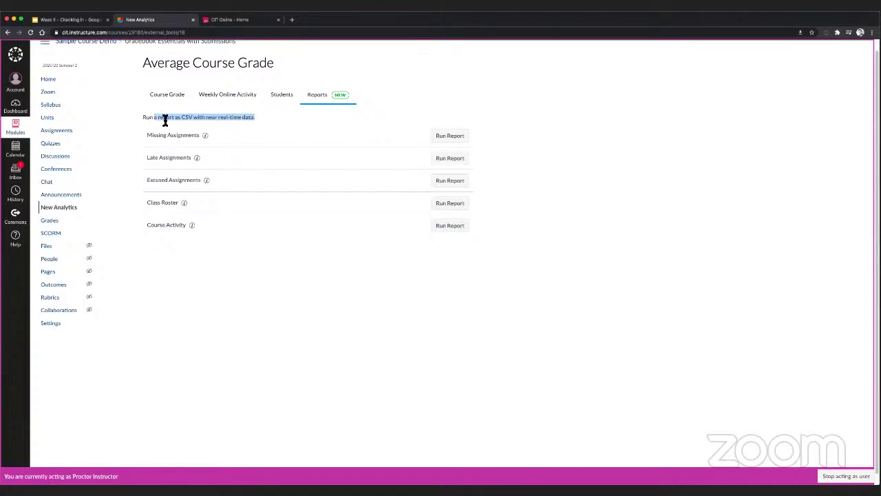
pyautogui.click(375, 134)
# - Explore the Missing Assignments report's filters with Assessment 1: Annotated Bibliography and a second Assignment filter, and close it without running
pyautogui.click(451, 137)
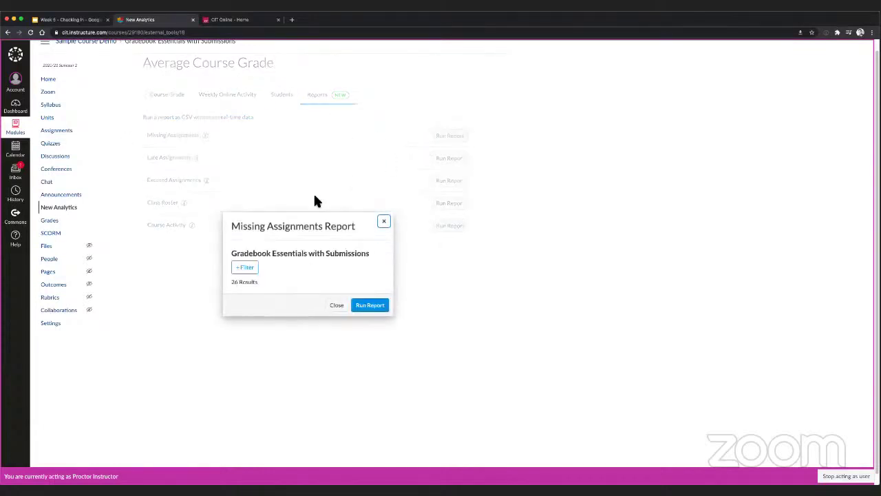
pyautogui.click(243, 268)
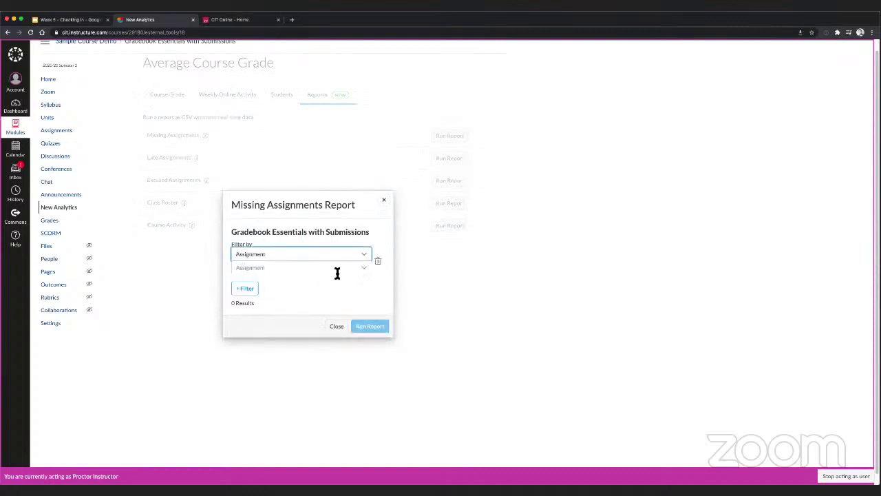
pyautogui.click(322, 268)
pyautogui.click(296, 281)
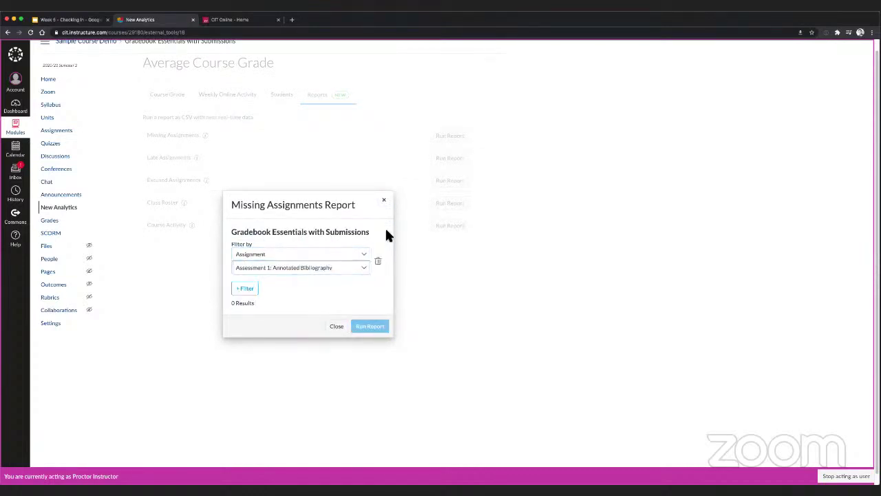
pyautogui.click(249, 289)
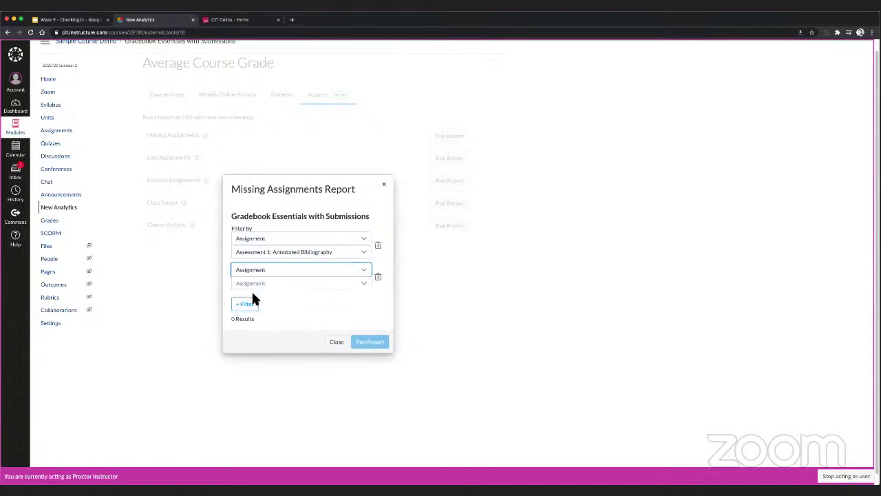
pyautogui.click(325, 285)
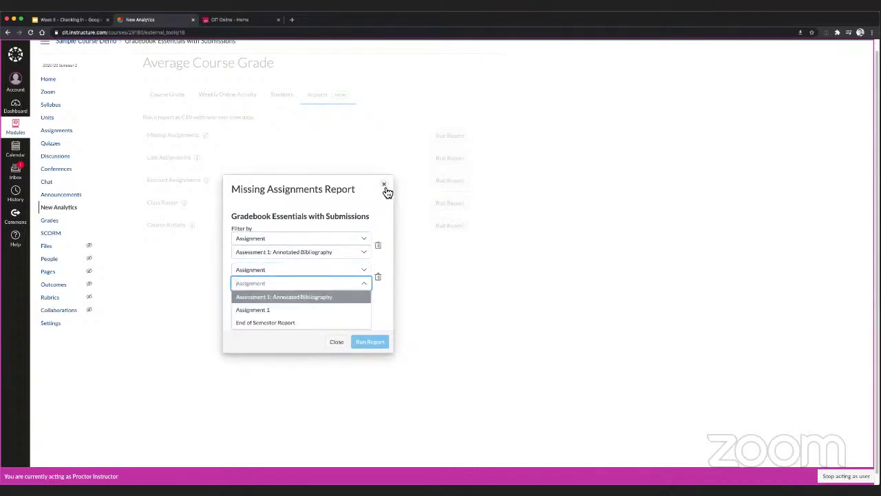
pyautogui.click(384, 185)
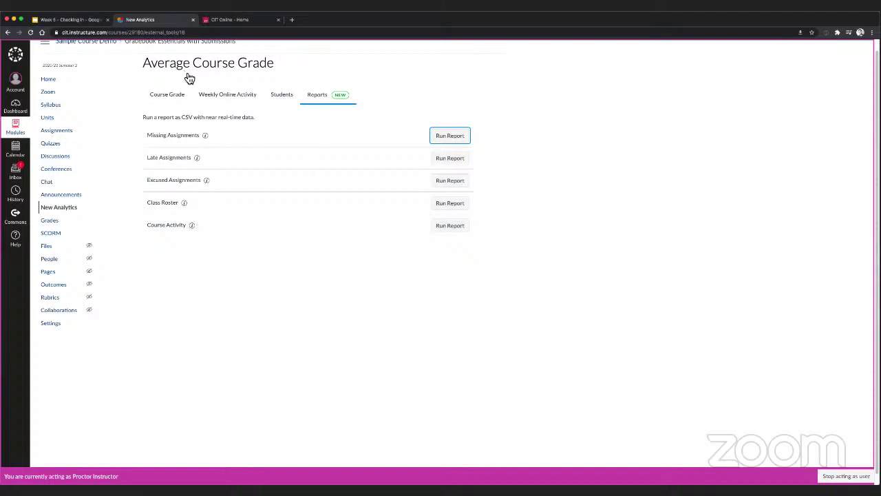
# - Revisit the Course Grade chart, and open the Student interactions report for Gradebook Essentials with Submissions through the dashboard's grades overview
pyautogui.click(165, 98)
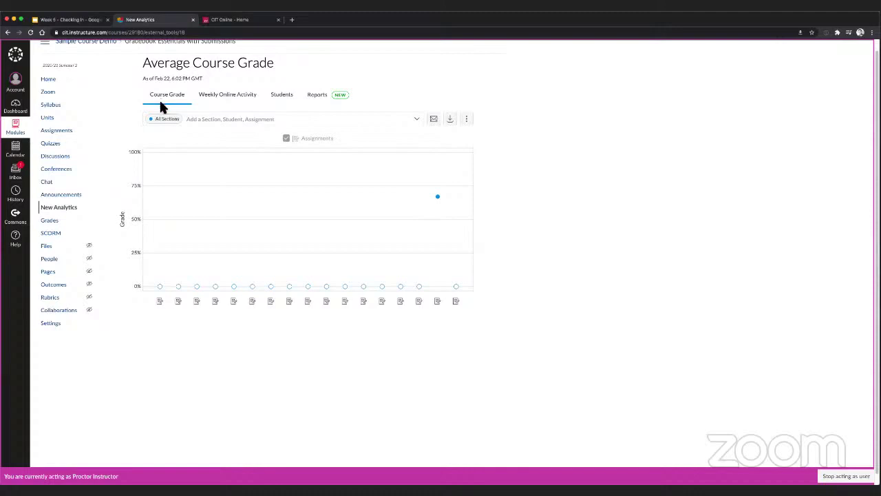
pyautogui.click(15, 109)
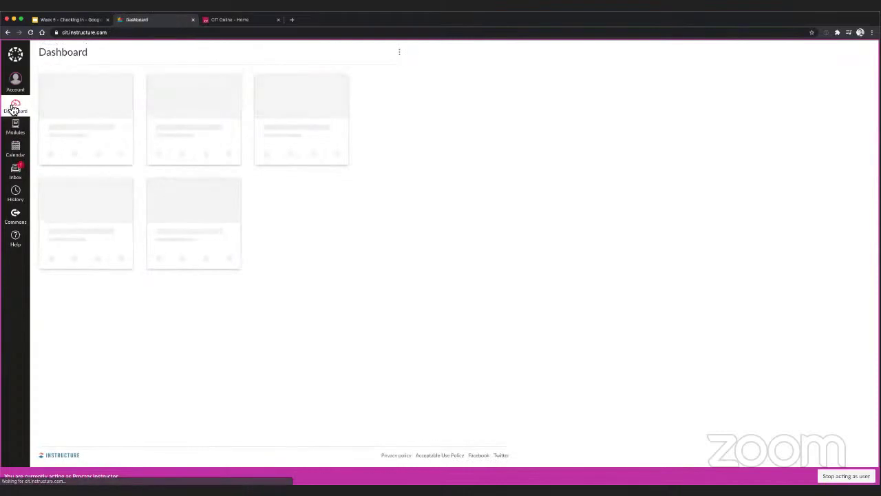
pyautogui.scroll(-2, 416, 253)
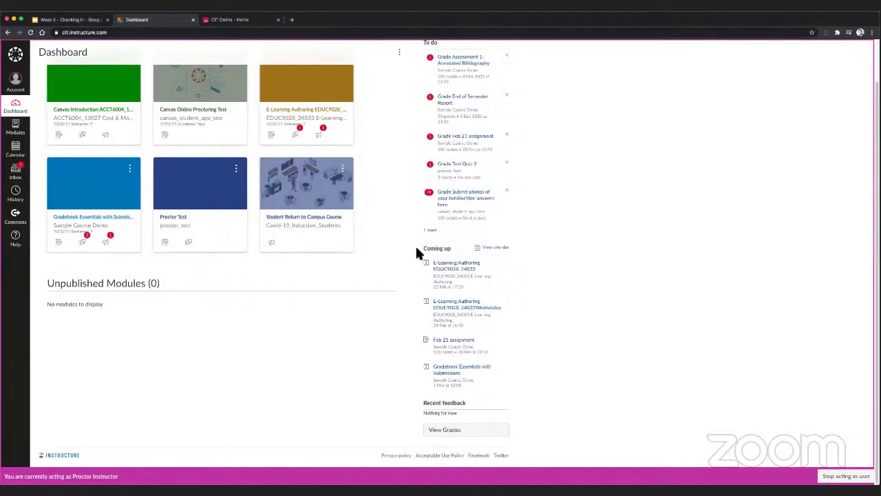
pyautogui.click(452, 439)
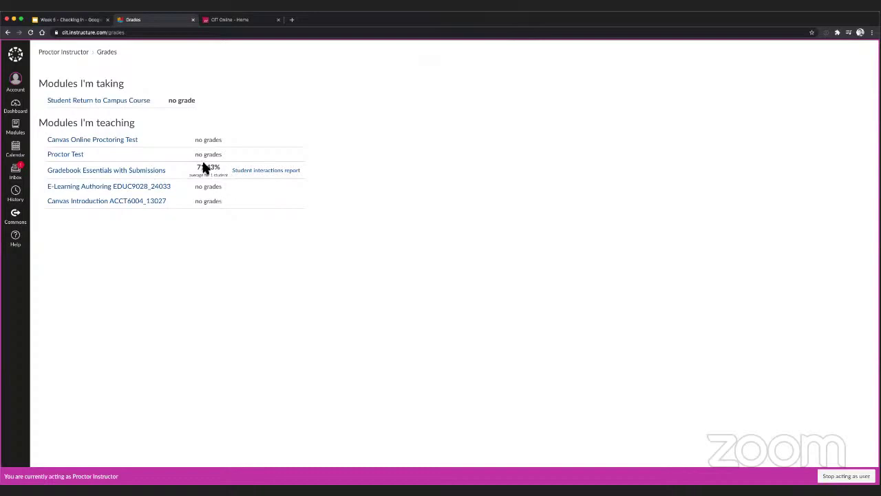
pyautogui.click(265, 171)
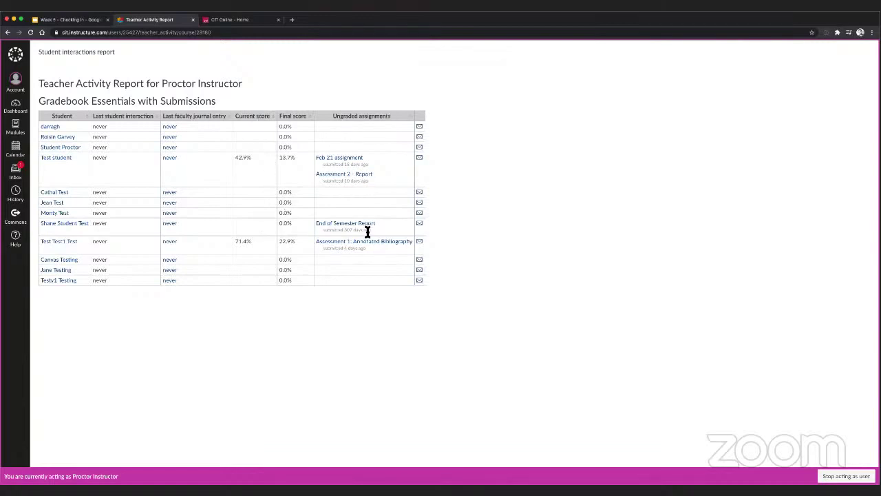
# - Open a message to the student with two ungraded assignments, close it without sending and return to the report
pyautogui.click(421, 159)
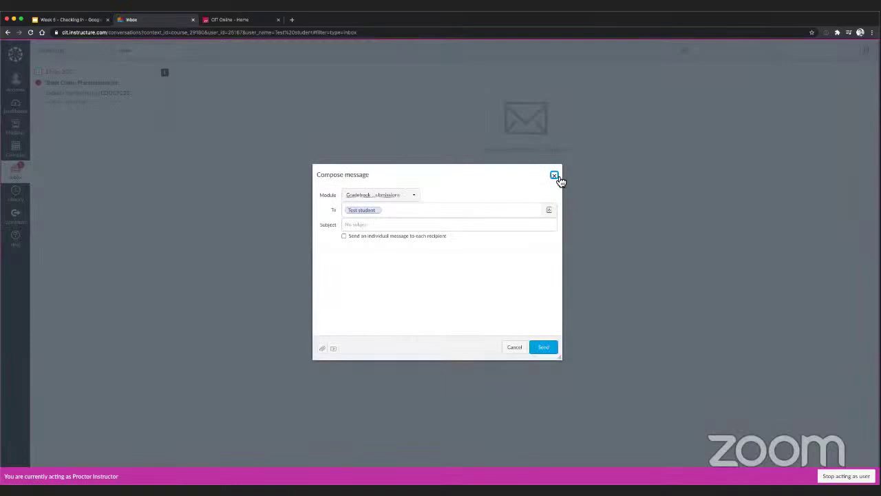
pyautogui.click(556, 175)
pyautogui.click(7, 32)
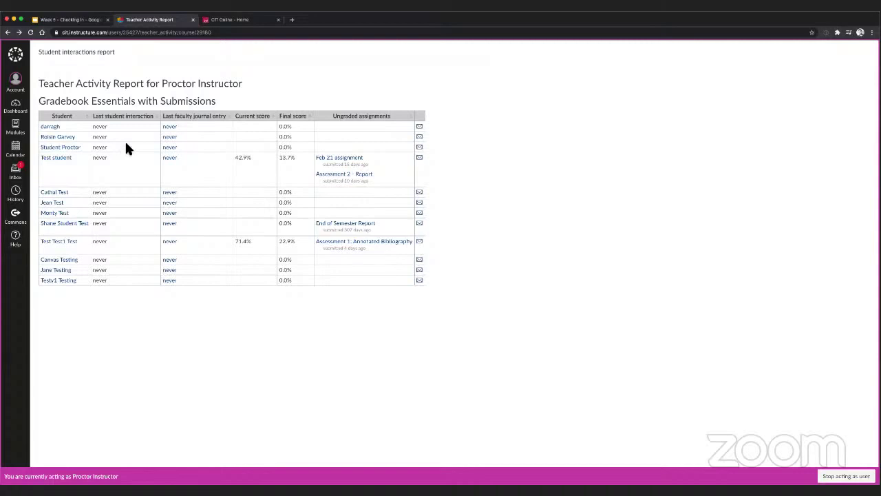
# - Switch to the Google Slides presentation and show slide 22, Zoom LTI Attendance and Poll Reports
pyautogui.click(68, 20)
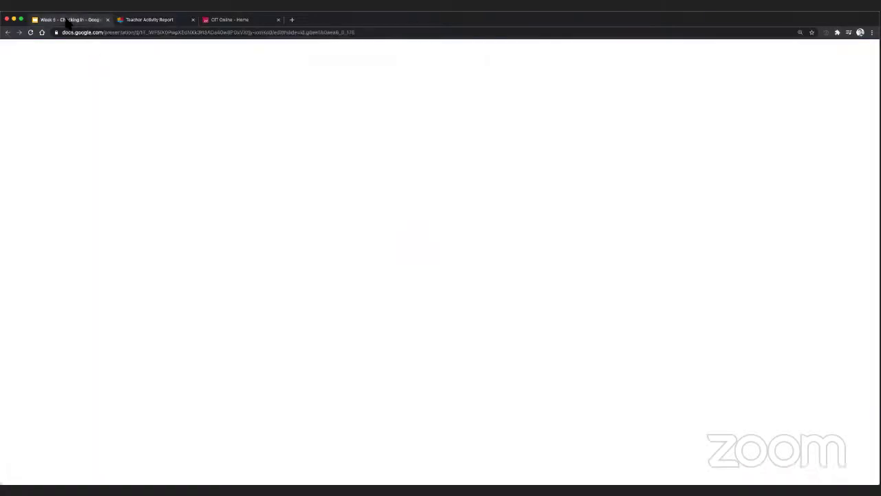
pyautogui.scroll(-3, 42, 373)
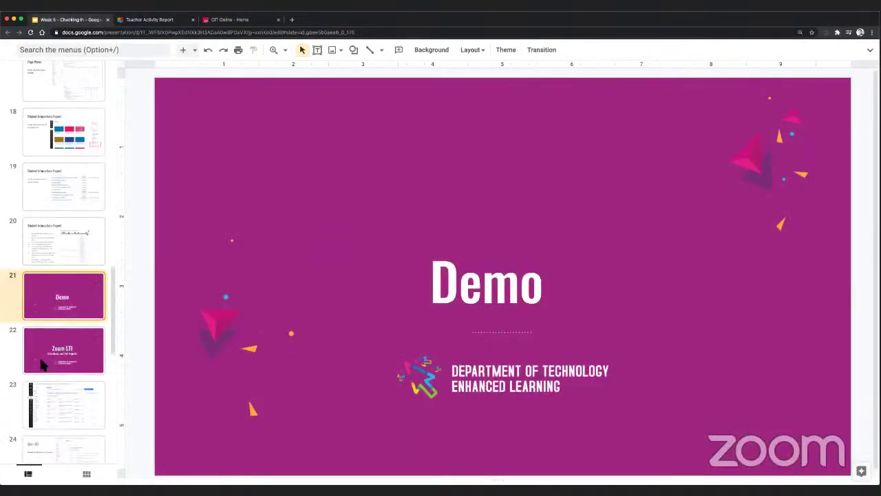
pyautogui.scroll(-1, 42, 365)
pyautogui.click(54, 372)
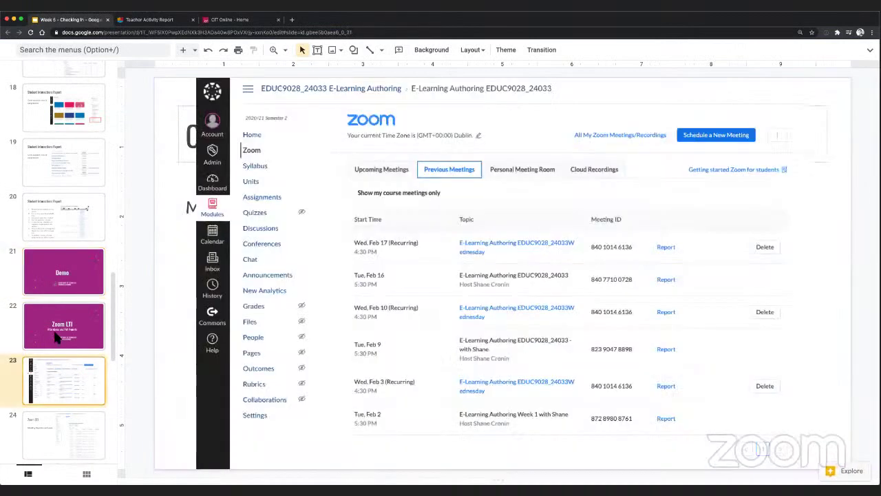
pyautogui.press('Up')
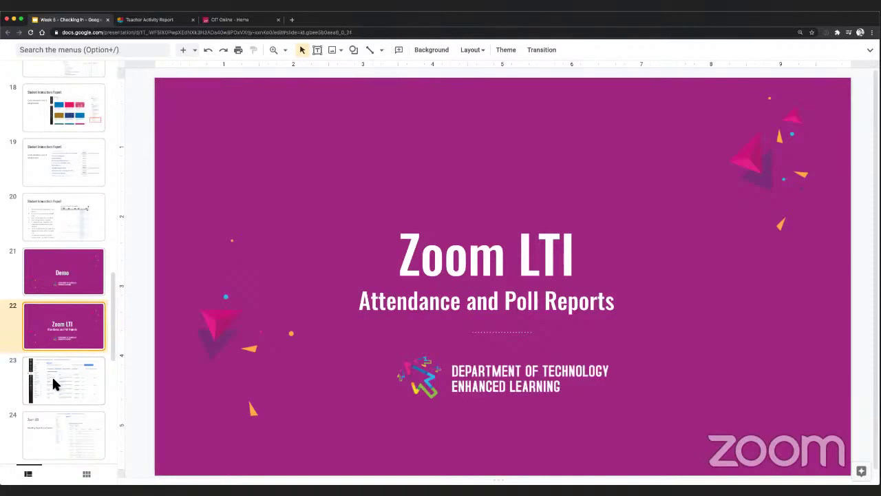
# - Go through slides 23 to 25 on Zoom previous meetings, meeting reports via Canvas and more detailed Zoom reports
pyautogui.click(53, 379)
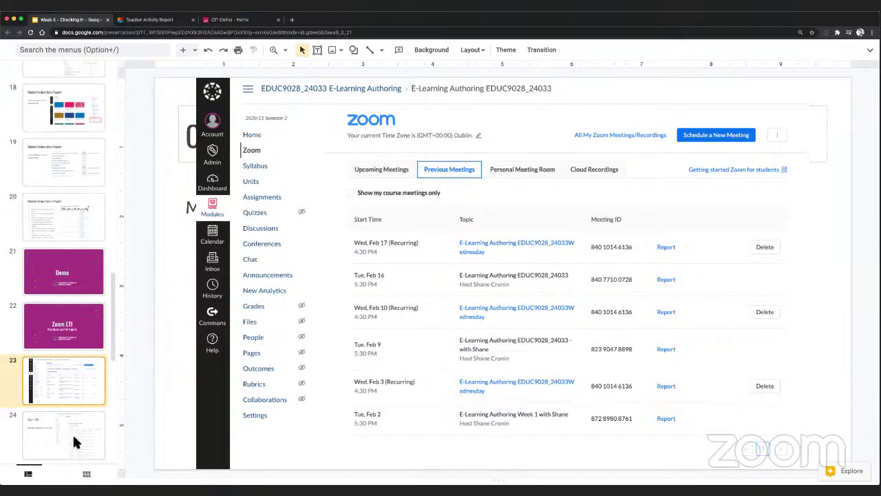
pyautogui.click(97, 425)
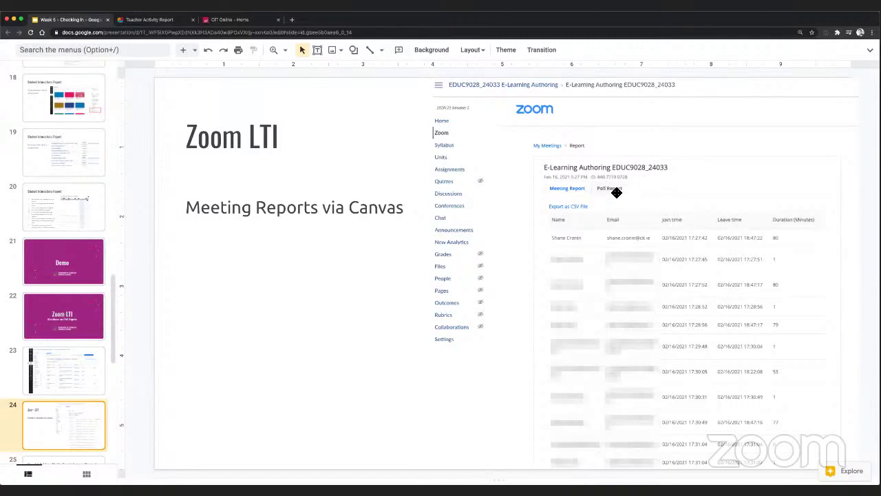
pyautogui.scroll(-2, 68, 379)
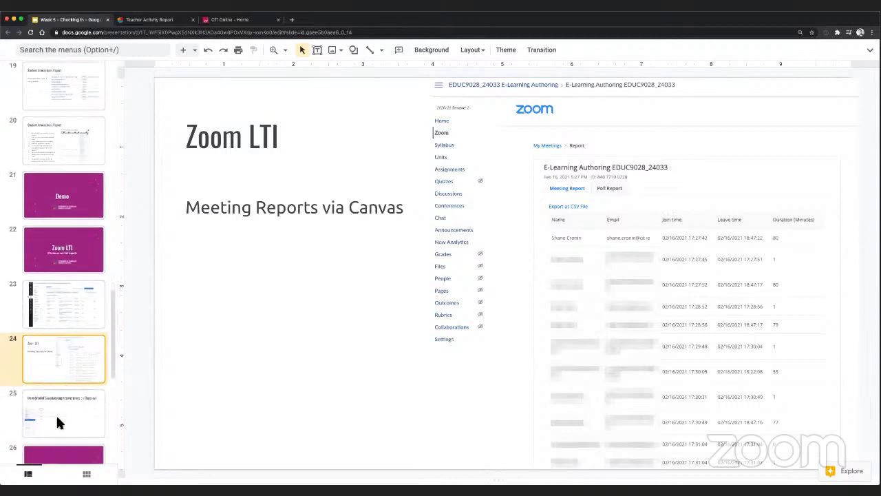
pyautogui.click(49, 415)
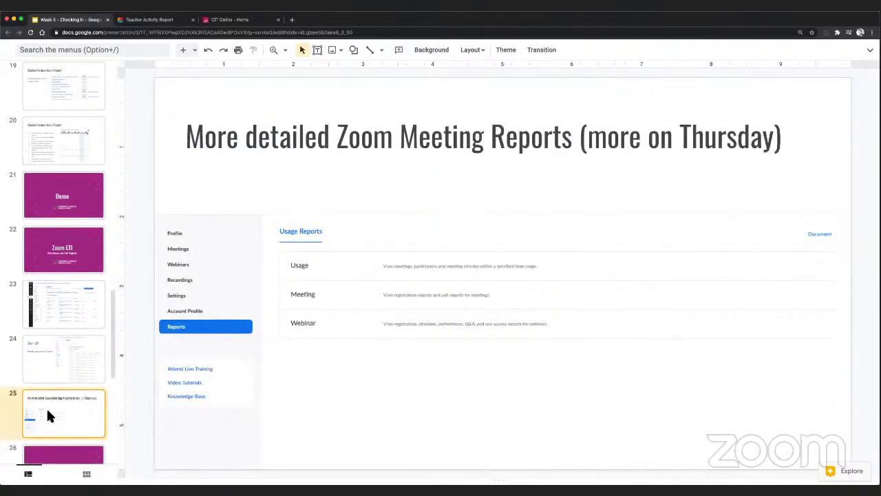